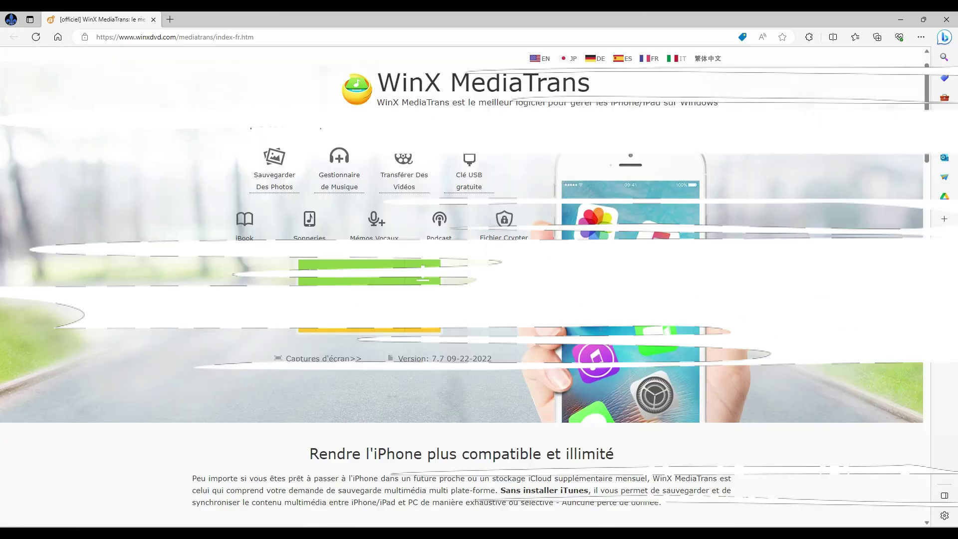
Download the free version of WinX MediaTrans from its product page and run the winx-mediatrans-setup.exe installer
scroll(776, 250, "down", 2)
scroll(776, 250, "down", 3)
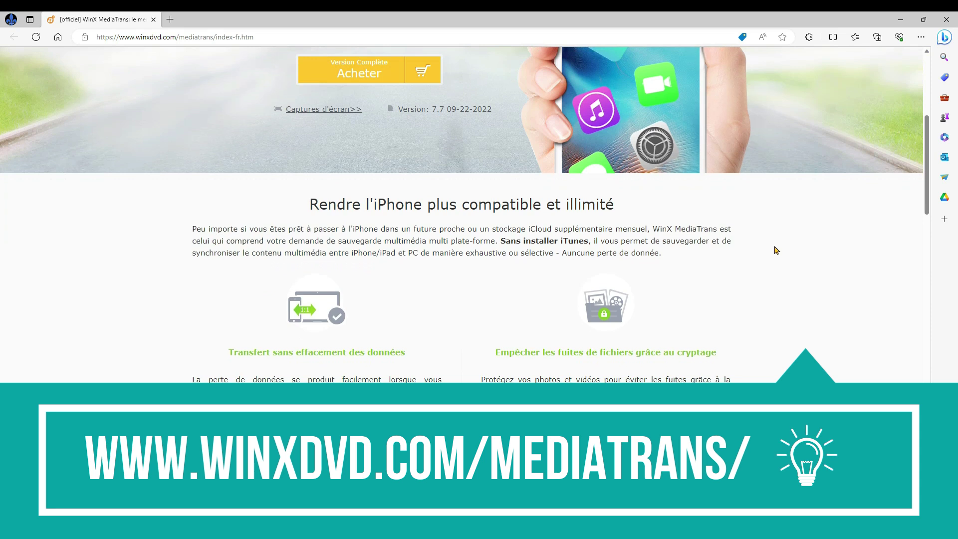
scroll(775, 250, "up", 5)
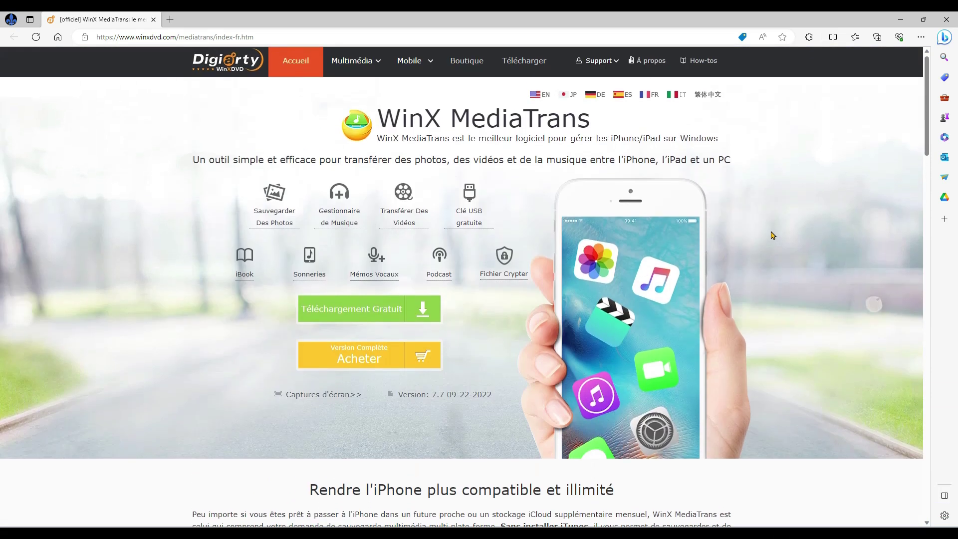
left_click(368, 312)
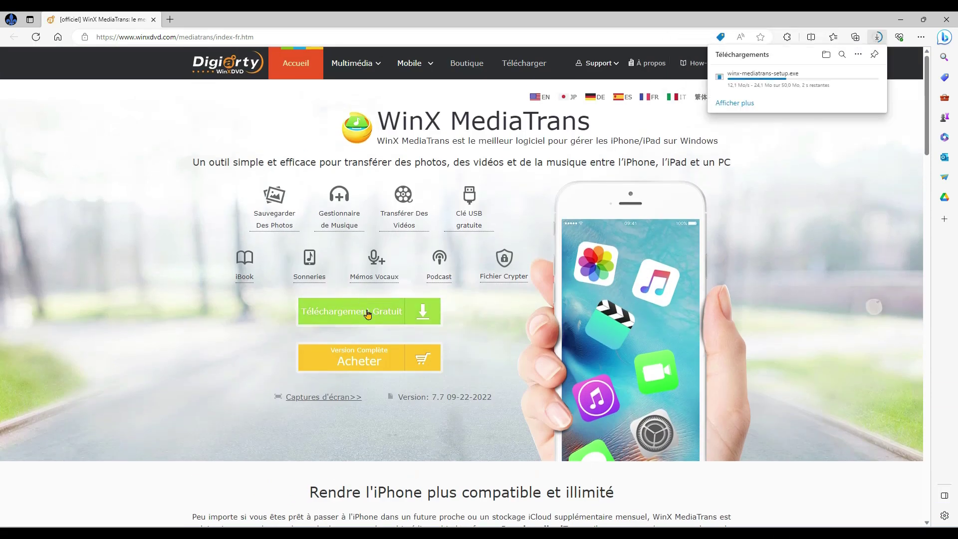
left_click(742, 85)
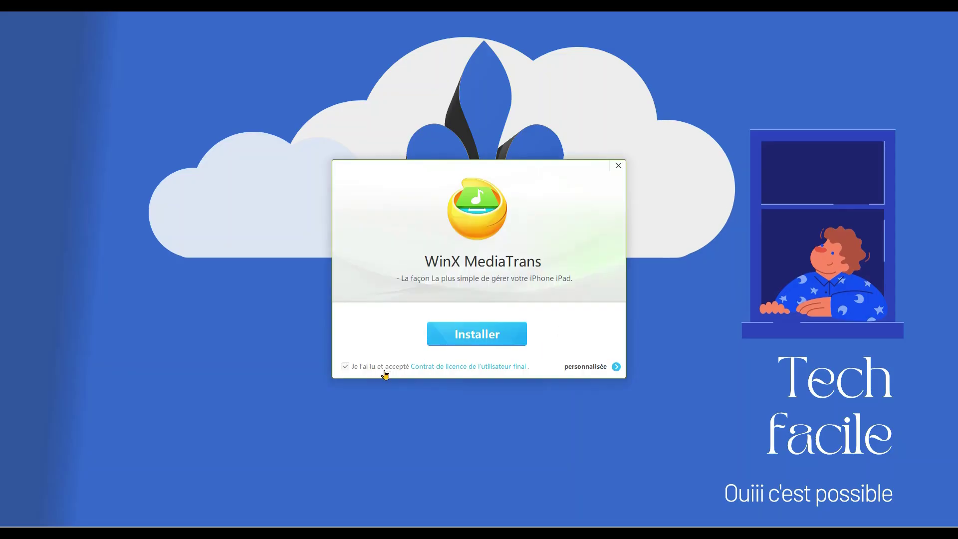
Install WinX MediaTrans with the licence agreement accepted and minimize the browser window that opens
left_click(492, 337)
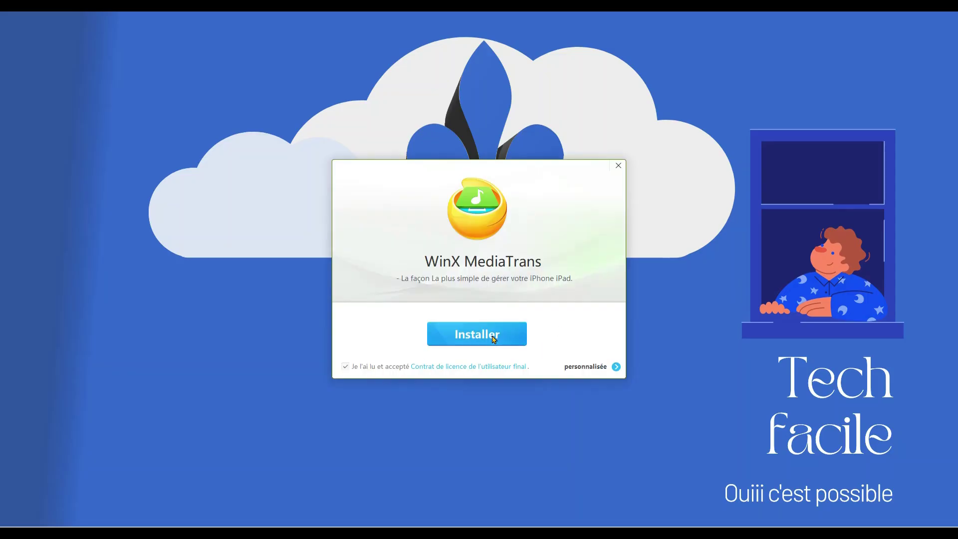
left_click(492, 339)
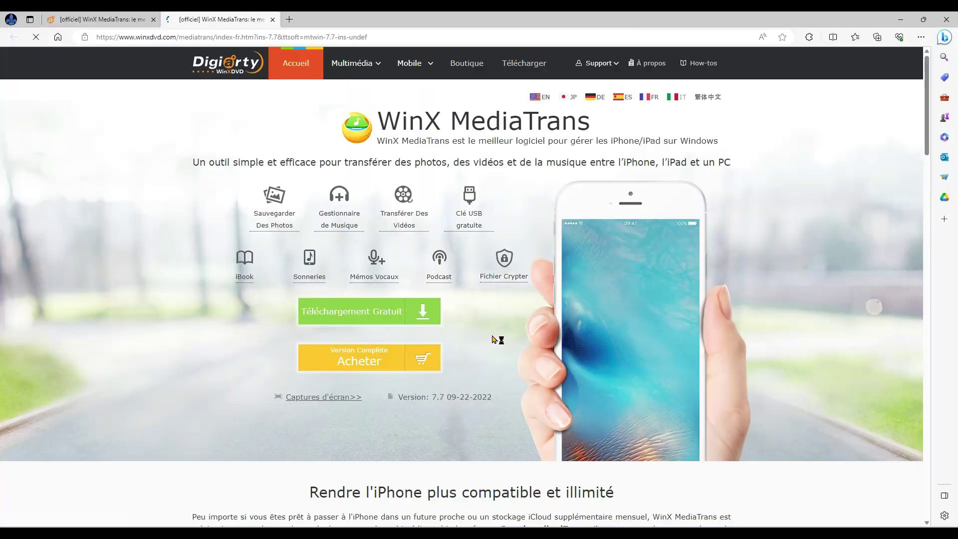
left_click(895, 20)
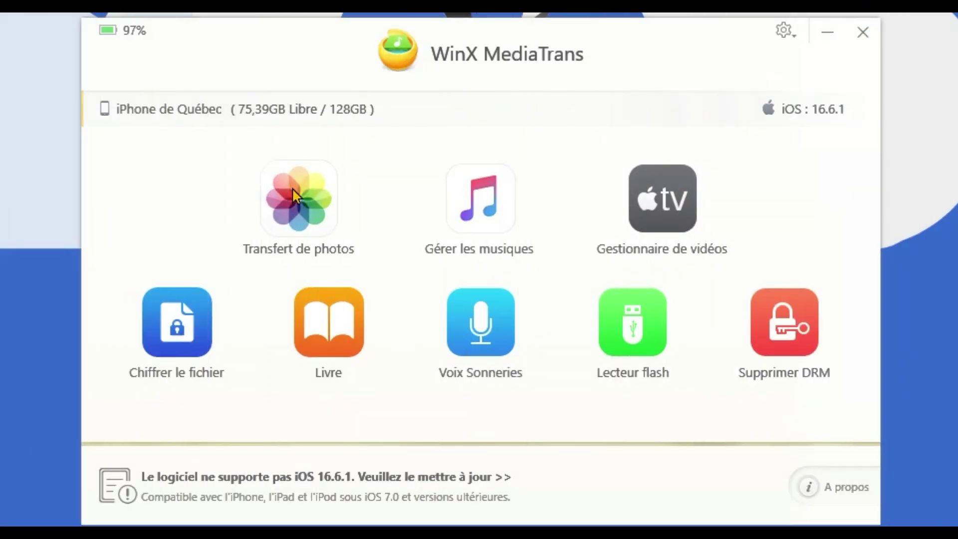
Open the iPhone photo transfer section and look at the photo grouping options and the two thumbnail sizes
left_click(294, 196)
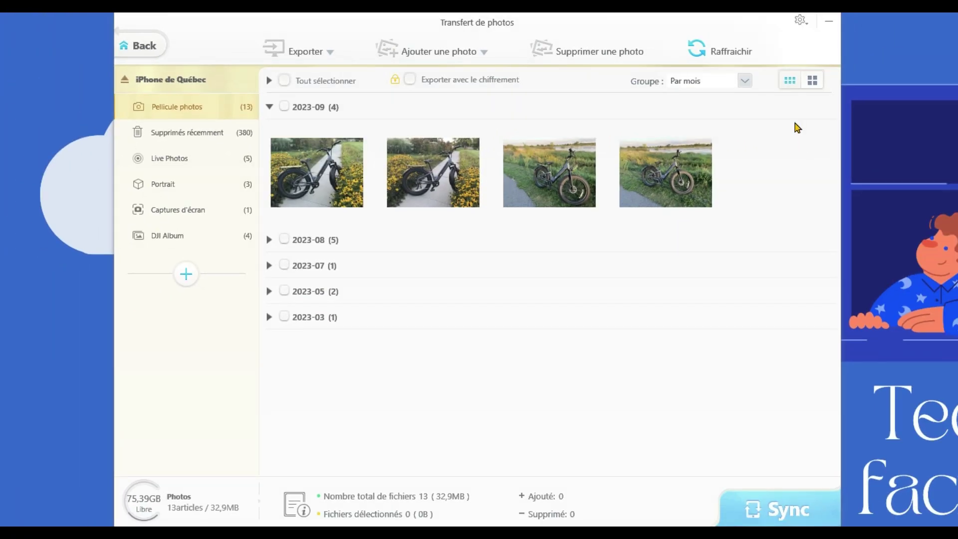
mouse_move(314, 174)
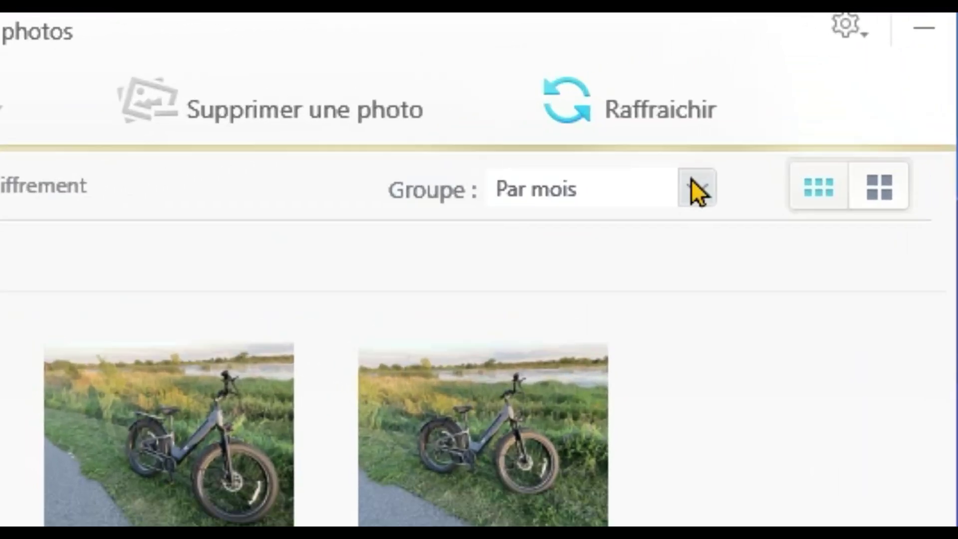
left_click(744, 80)
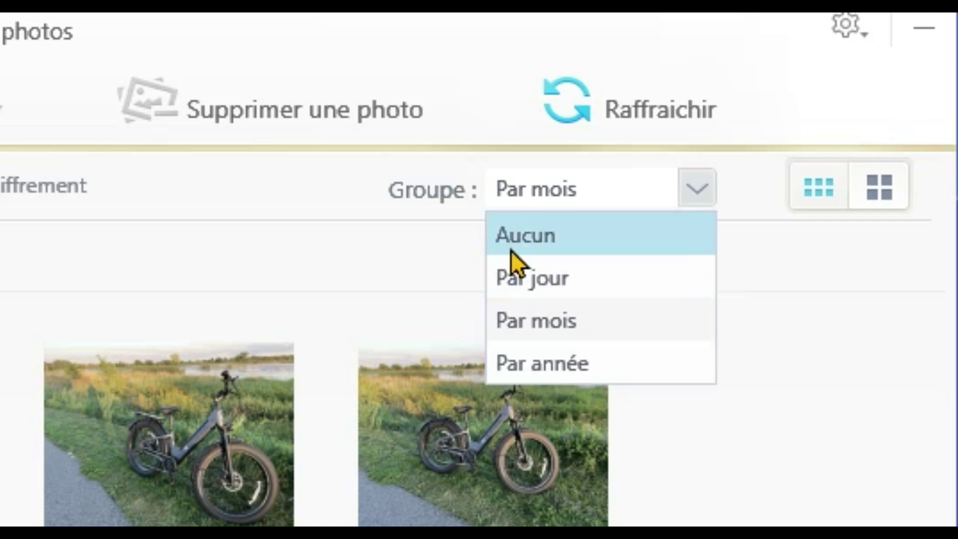
left_click(250, 223)
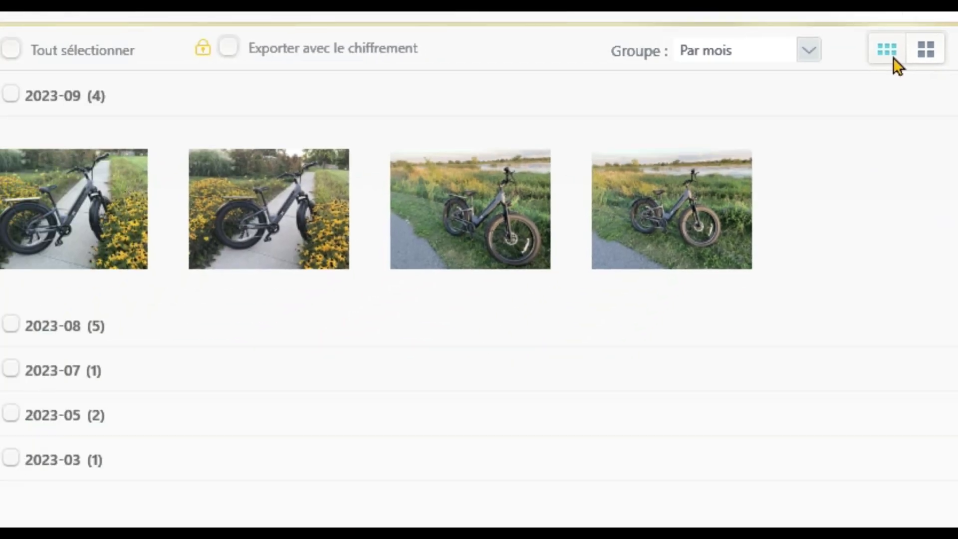
left_click(829, 197)
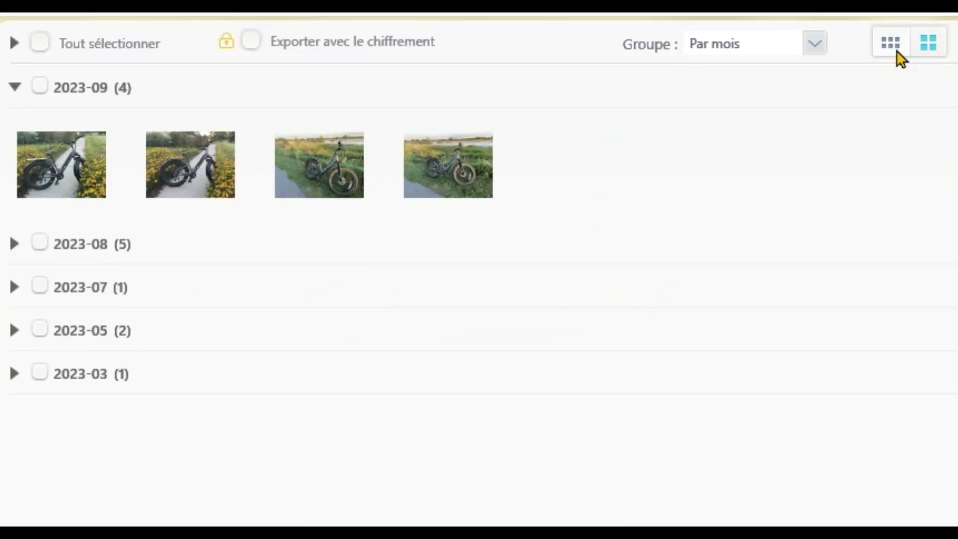
left_click(929, 42)
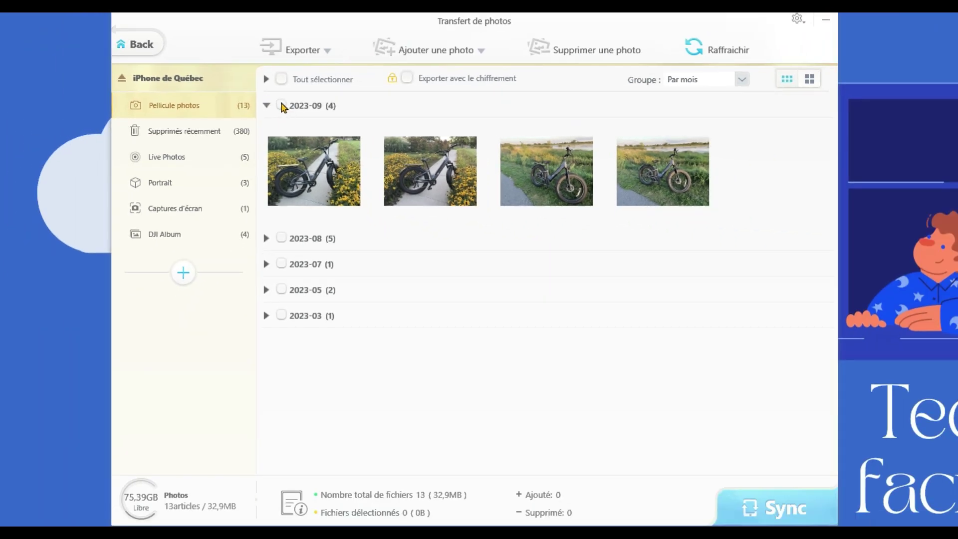
Select all photos of the 2023-09 group, plus the first and third castle photos of the 2023-08 group
left_click(282, 106)
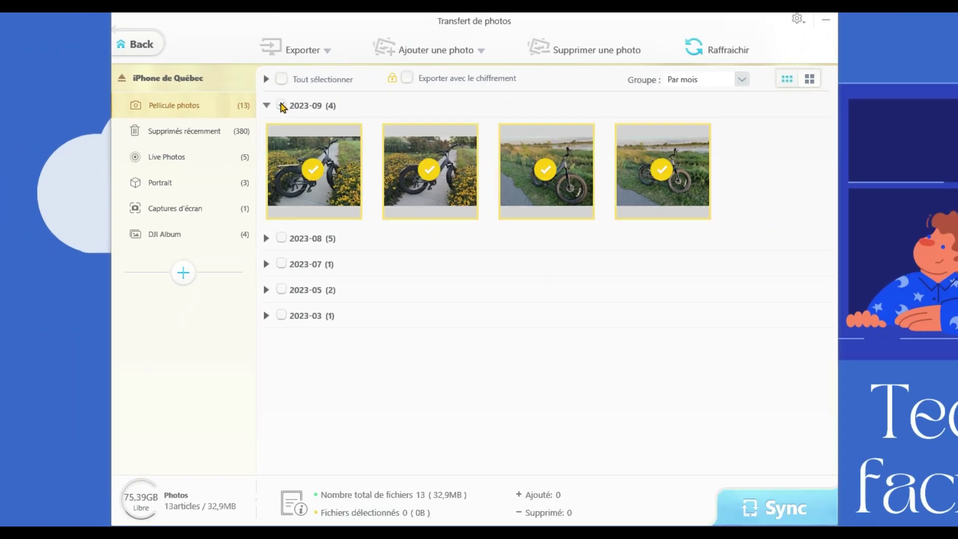
left_click(266, 238)
left_click(314, 304)
left_click(543, 308)
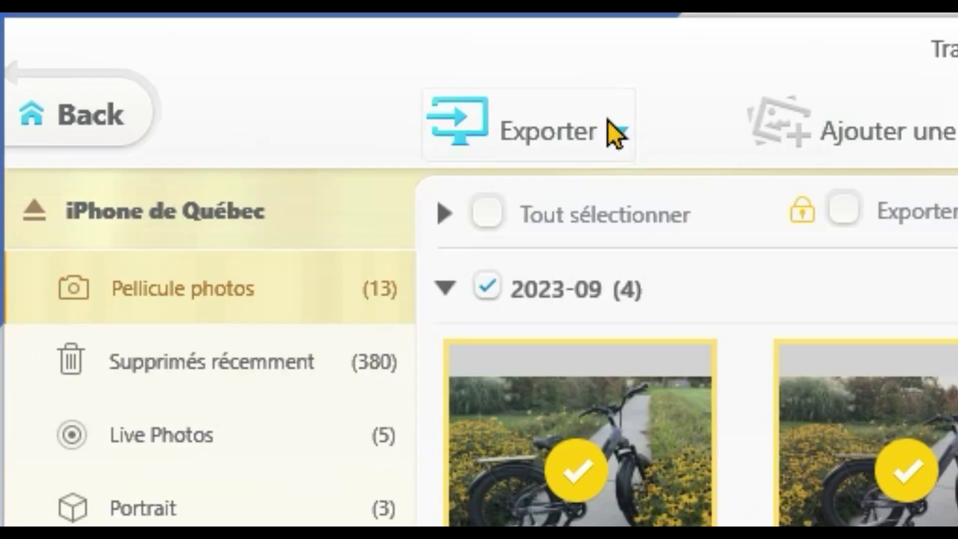
Export the selected photos to the computer with the HEIC to JPG option and view the exported files
left_click(617, 133)
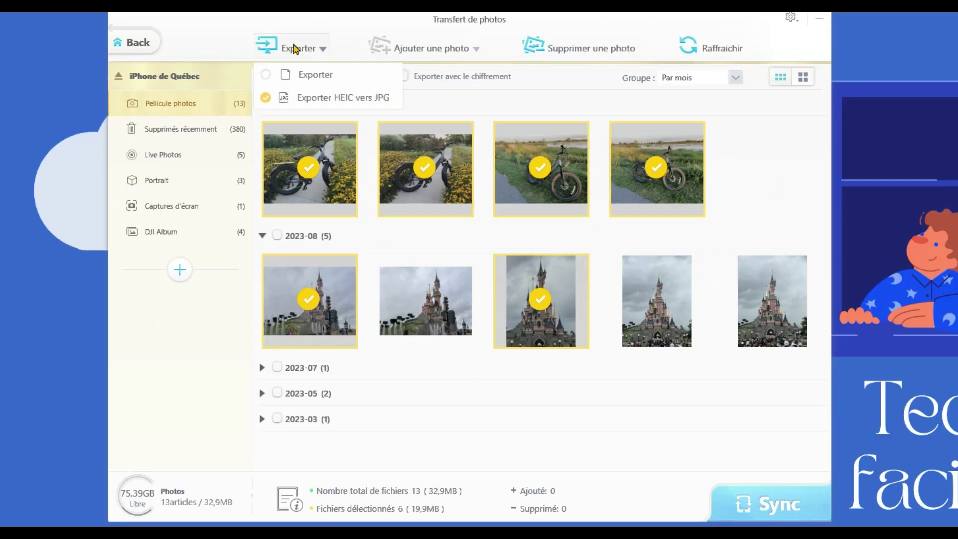
left_click(537, 132)
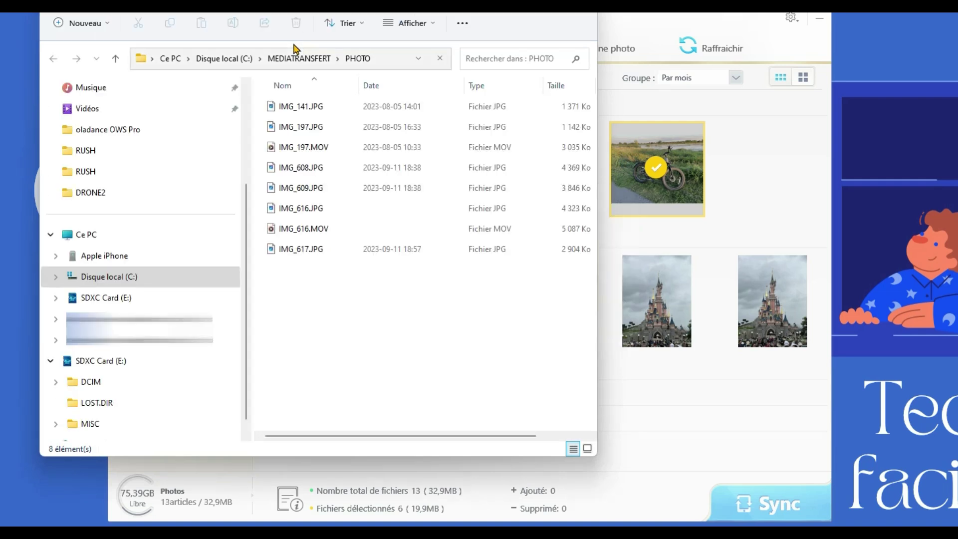
left_click(307, 114)
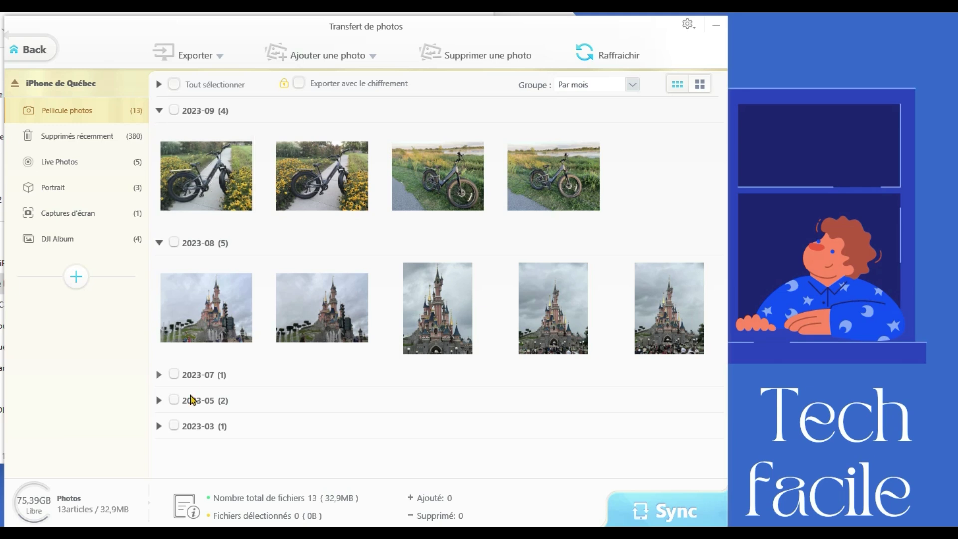
Expand the 2023-05 group and select both mug photos
left_click(159, 400)
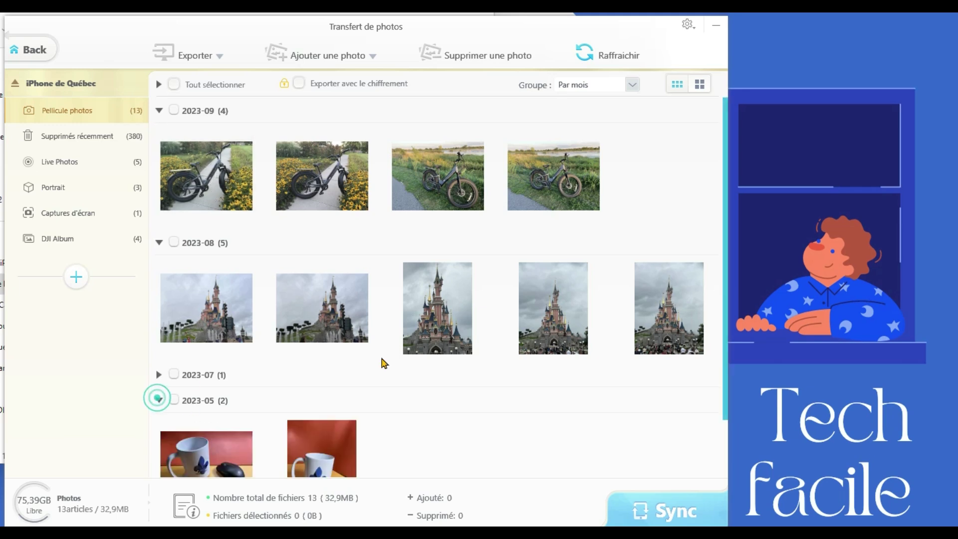
scroll(300, 349, "down", 1)
left_click(205, 390)
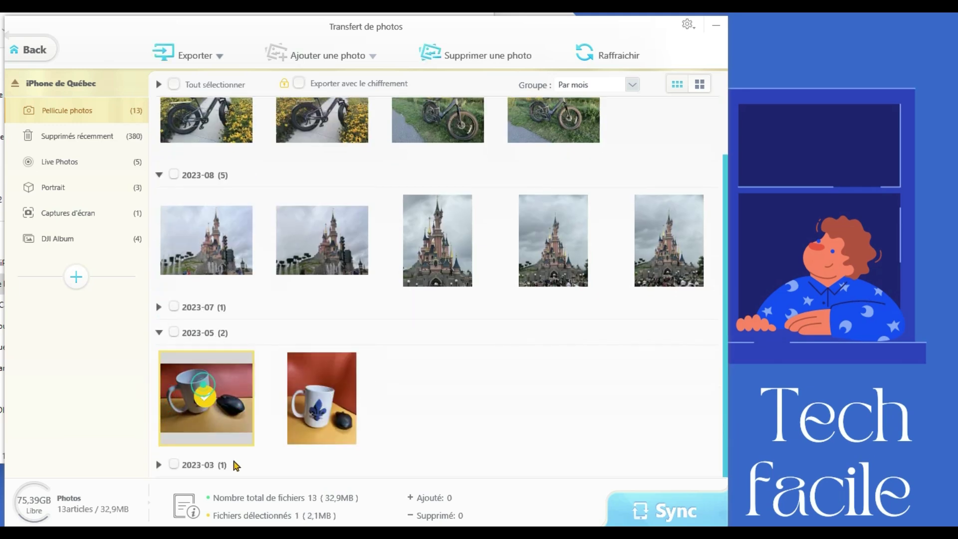
left_click(317, 405)
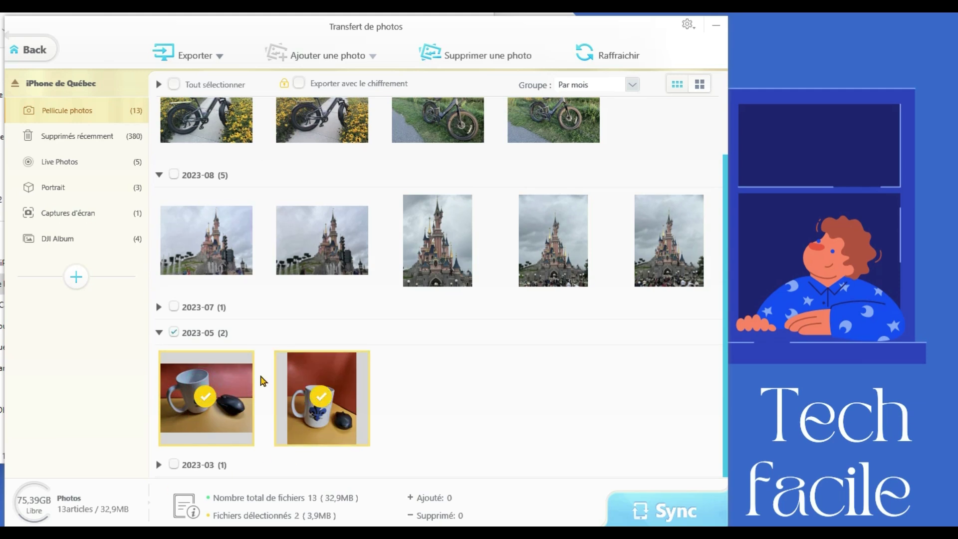
Enable encrypted export, accept the password-loss risk, enter and verify the new encryption password, and save the settings
left_click(299, 83)
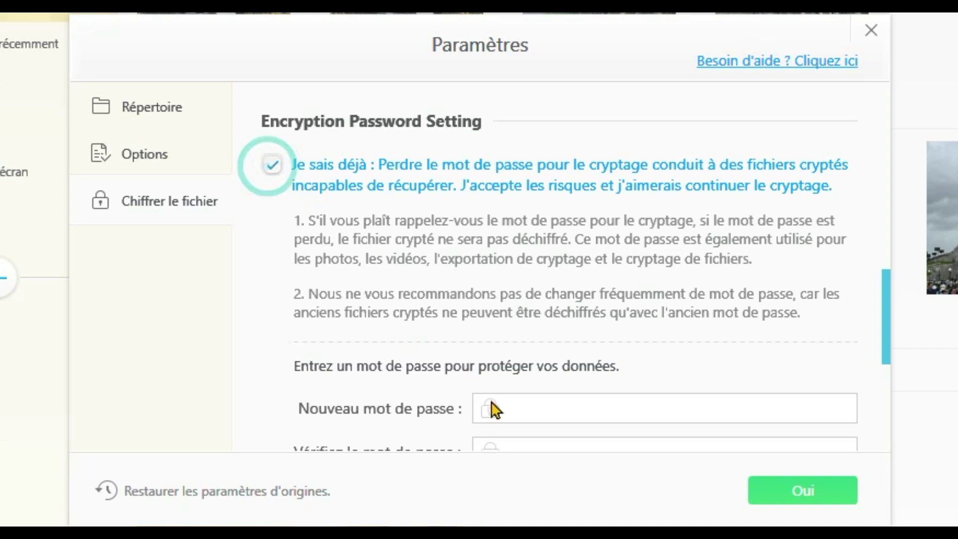
left_click(513, 404)
type("********")
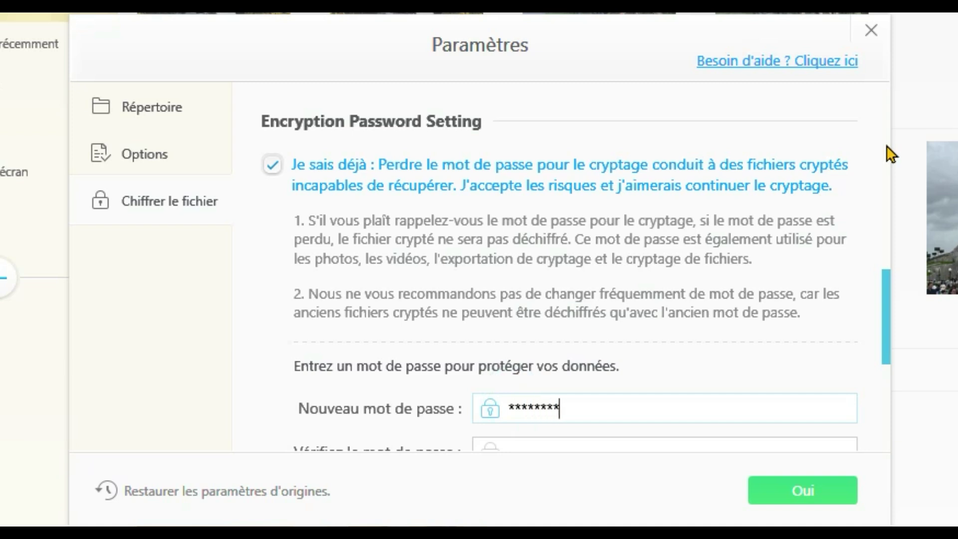
key("Tab")
type("********")
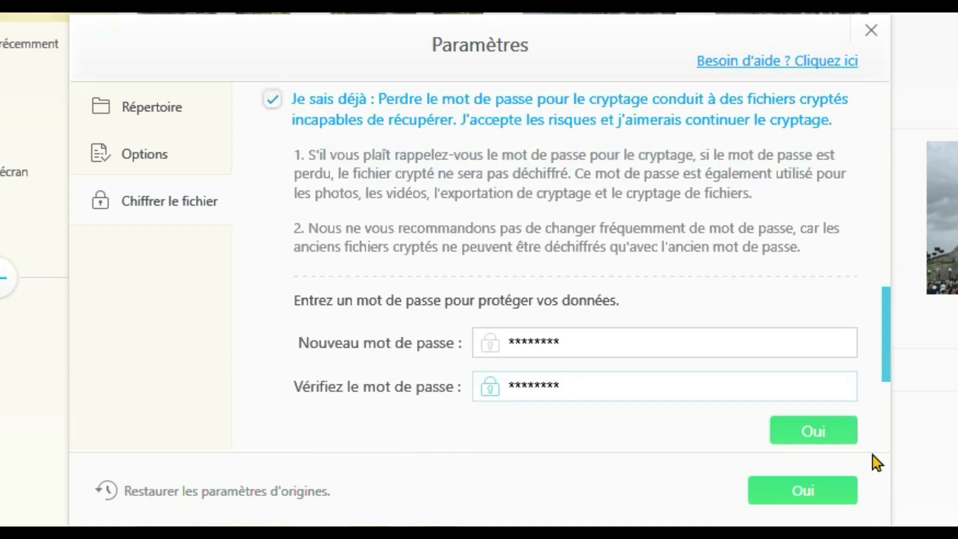
left_click(807, 439)
scroll(370, 169, "down", 2)
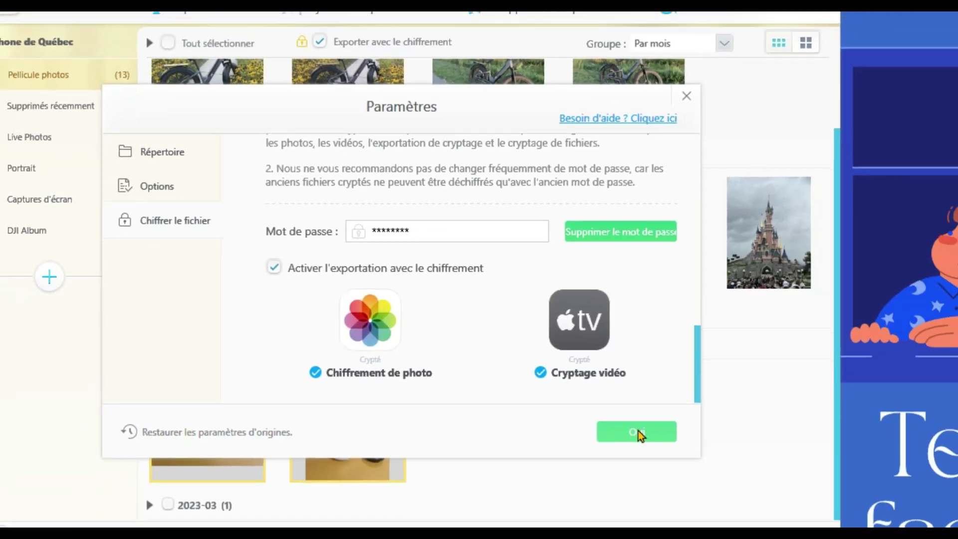
left_click(803, 490)
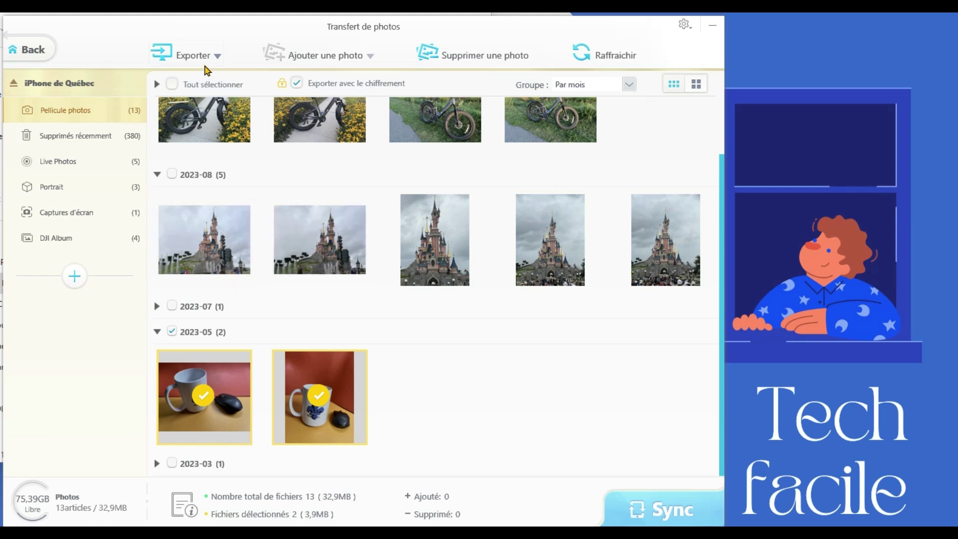
Export the two mug photos with encryption, try opening the exported IMG_55.MOV.DEARMOB file, and return to the photo list
left_click(191, 57)
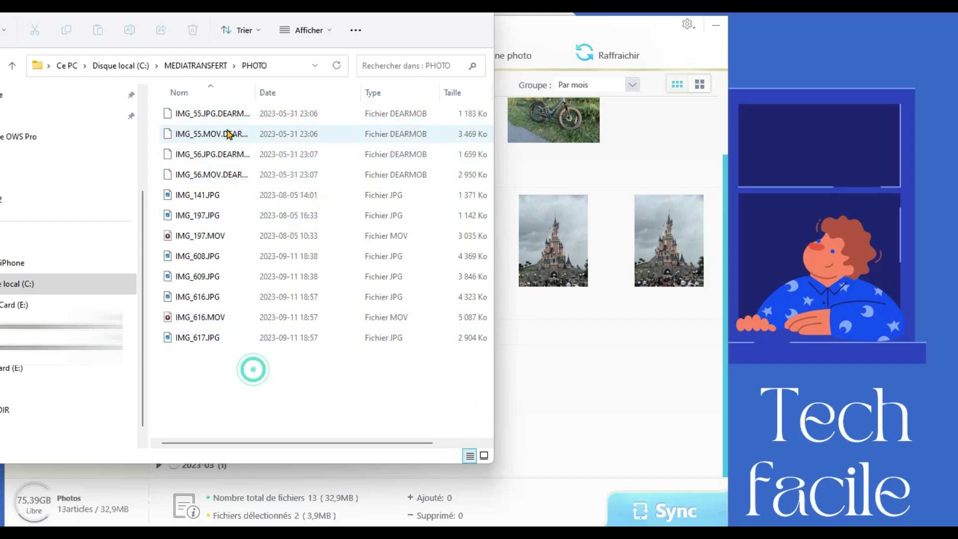
double_click(505, 269)
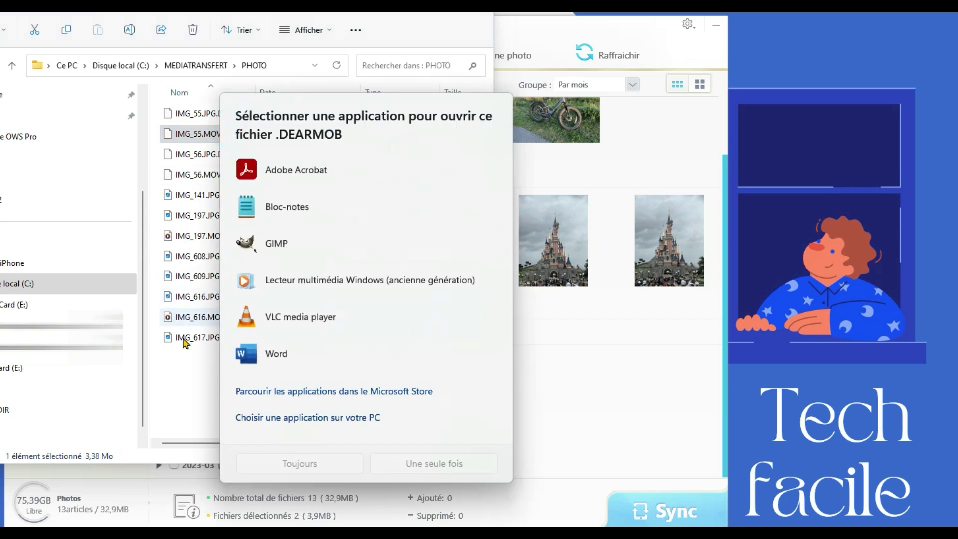
left_click(197, 372)
key("alt+Tab")
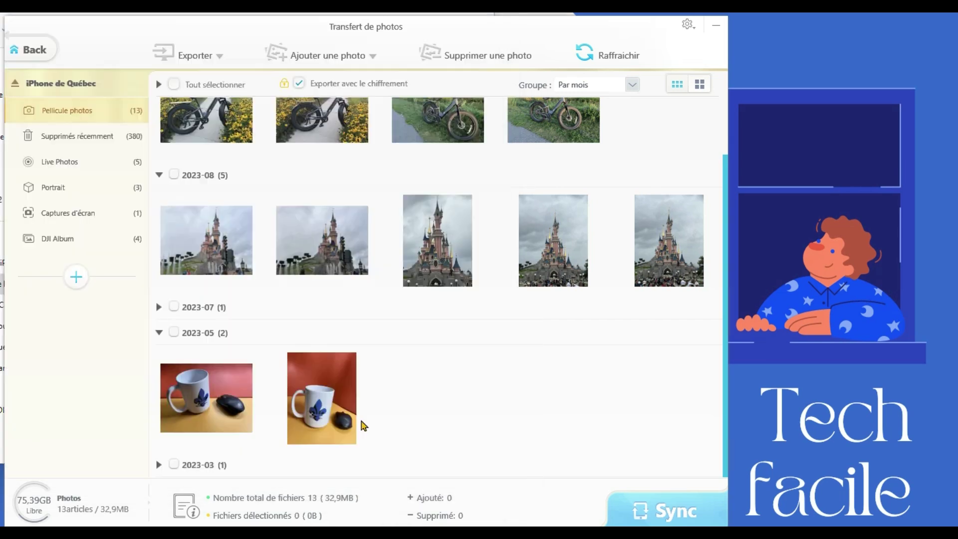
Leave the photo transfer section and open the file decryption page of the file encryption module
left_click(43, 52)
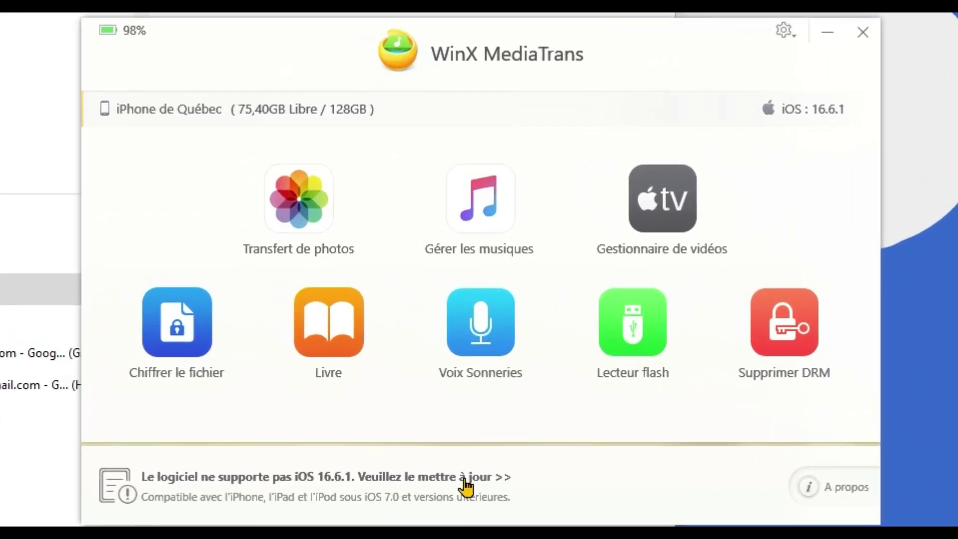
left_click(172, 338)
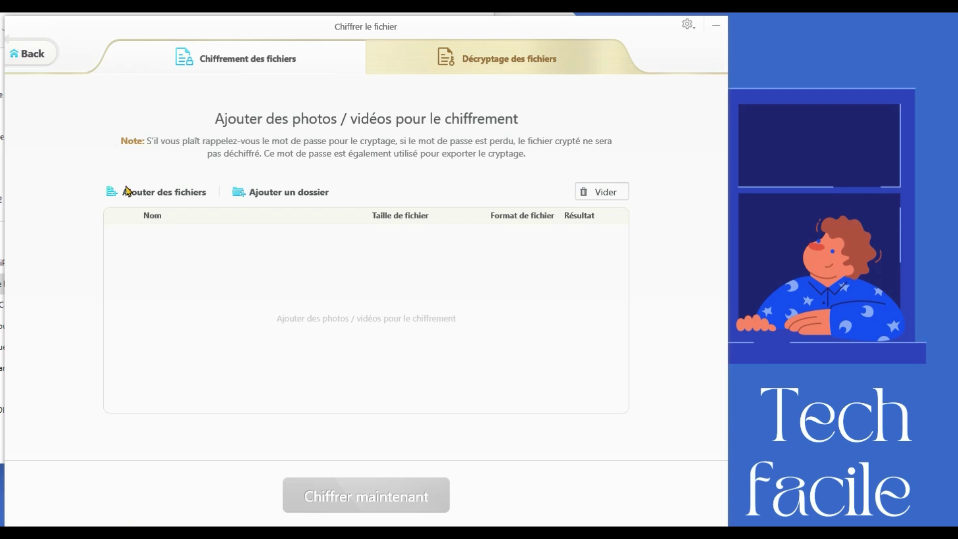
left_click(499, 61)
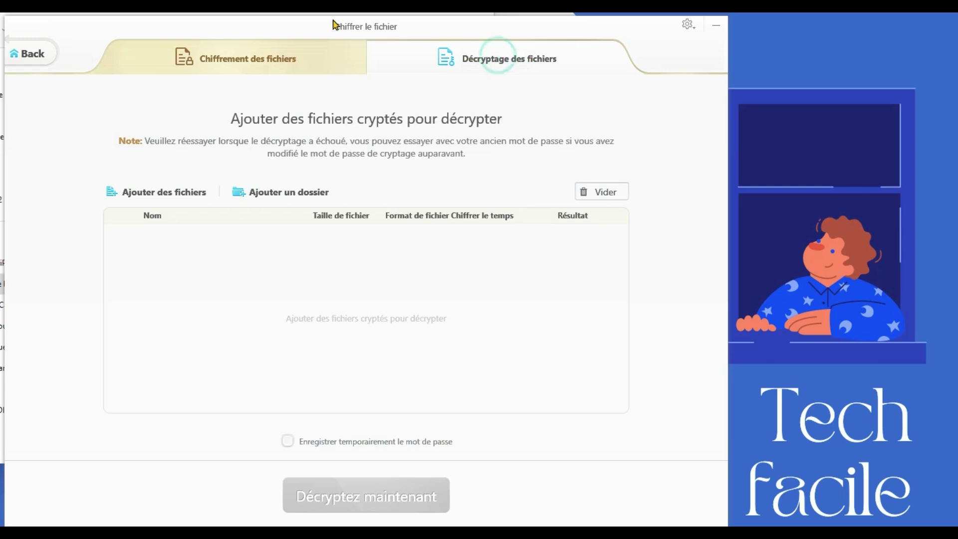
Add the four encrypted IMG_55 and IMG_56 DEARMOB files from the PHOTO folder to the decryption list, keeping the list uncovered
left_click_drag(381, 30, 678, 0)
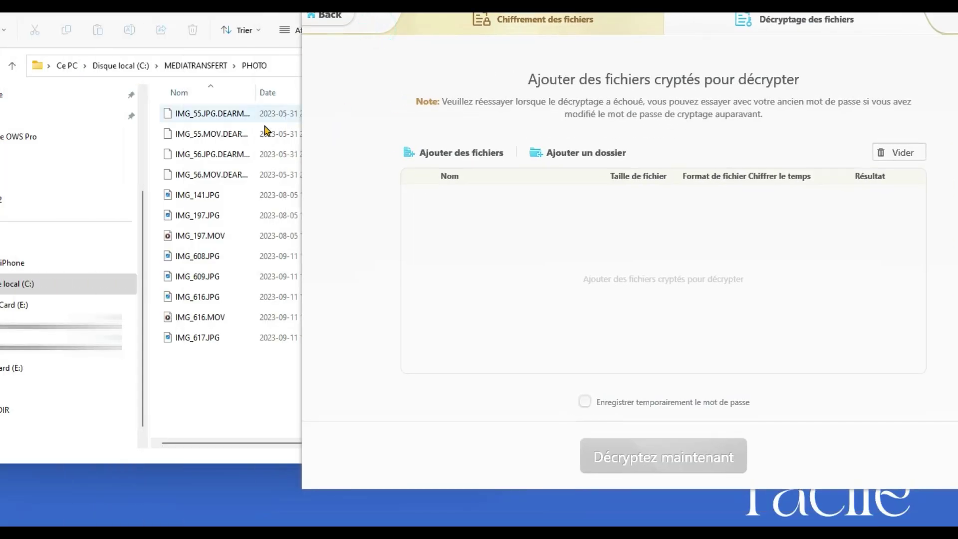
left_click(232, 113)
left_click(241, 174, "shift")
left_click_drag(239, 174, 655, 265)
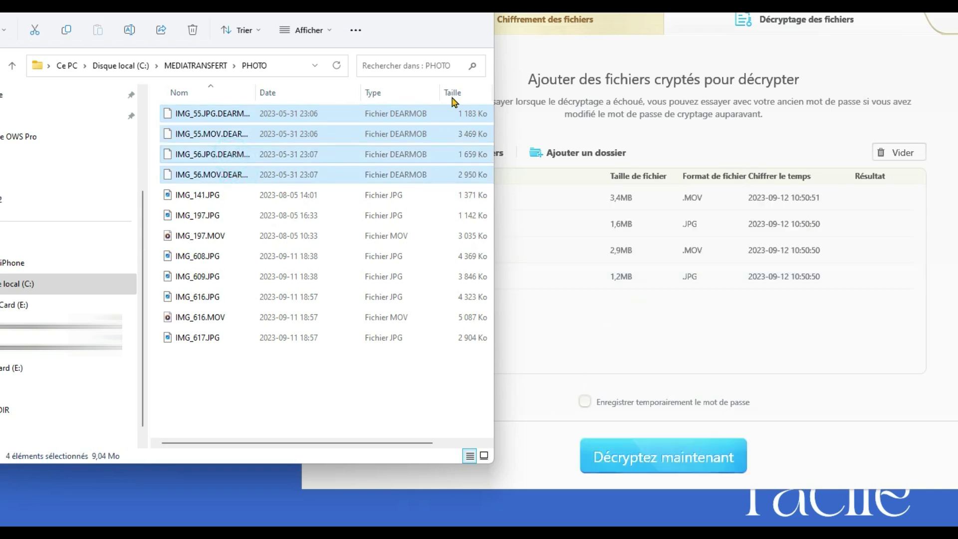
left_click_drag(358, 14, 169, 10)
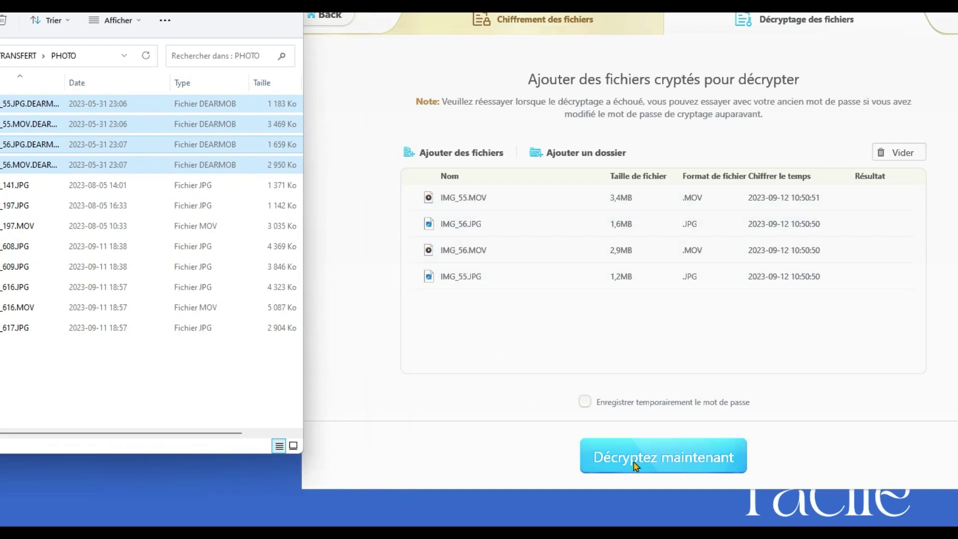
Decrypt the listed IMG_55 and IMG_56 files, entering the decryption password and confirming it
left_click(669, 467)
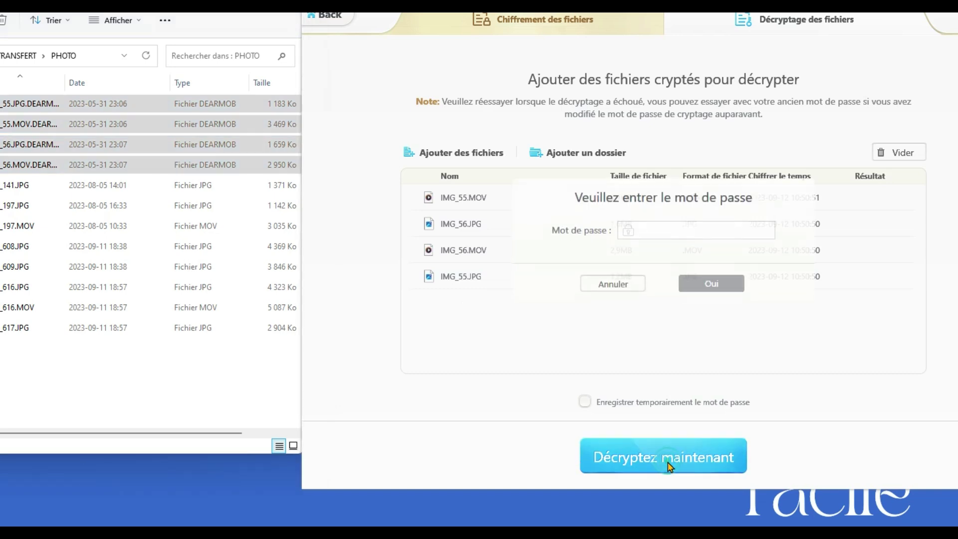
left_click(673, 223)
type("********")
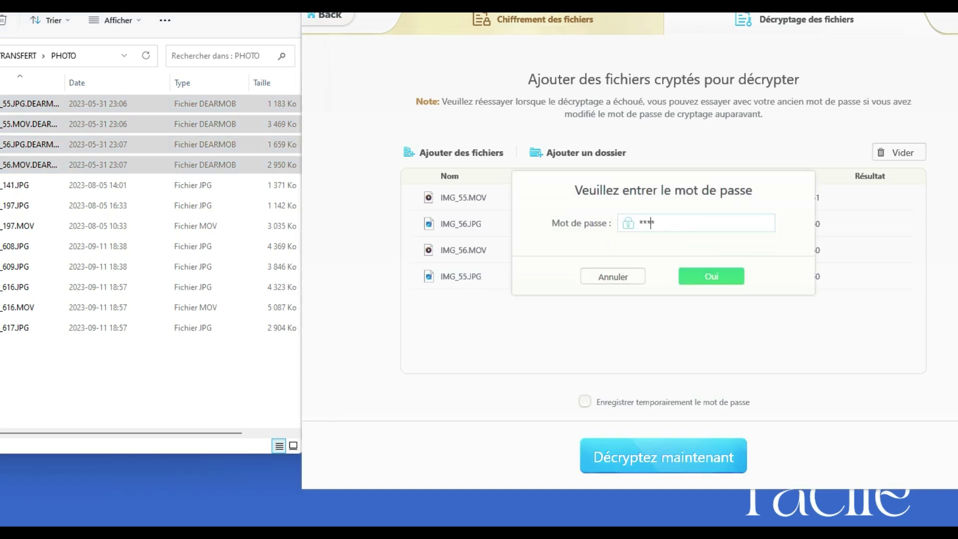
left_click(713, 277)
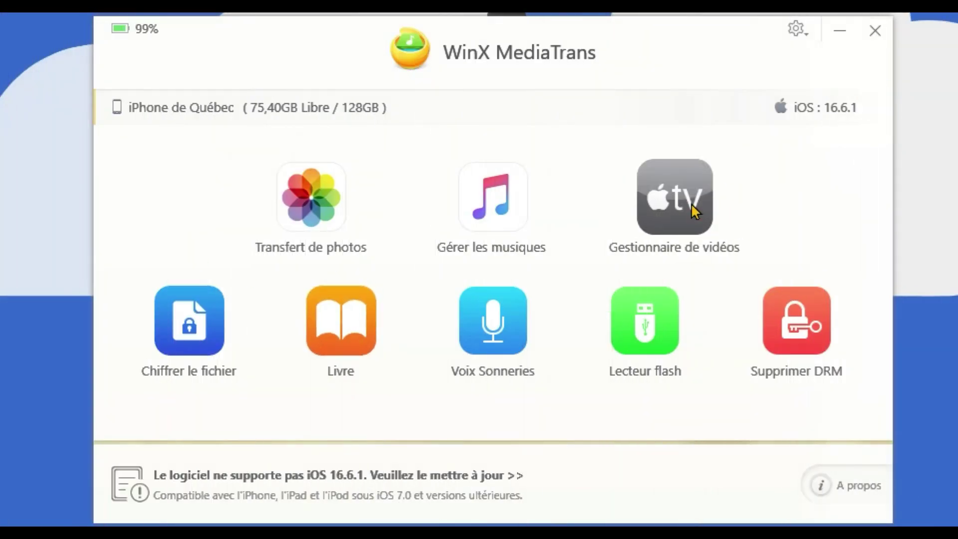
In the video manager, select all recorded videos and export them with encryption turned off
left_click(690, 203)
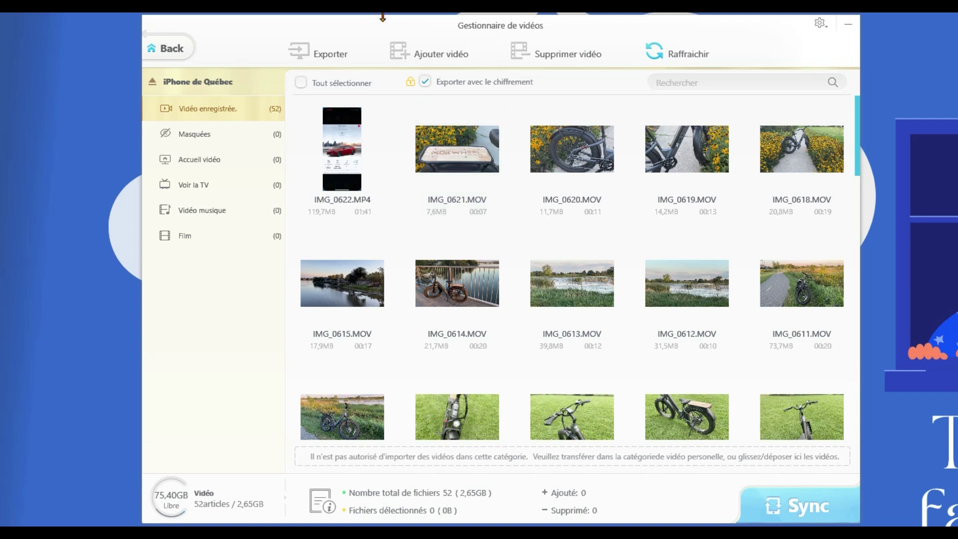
left_click(301, 86)
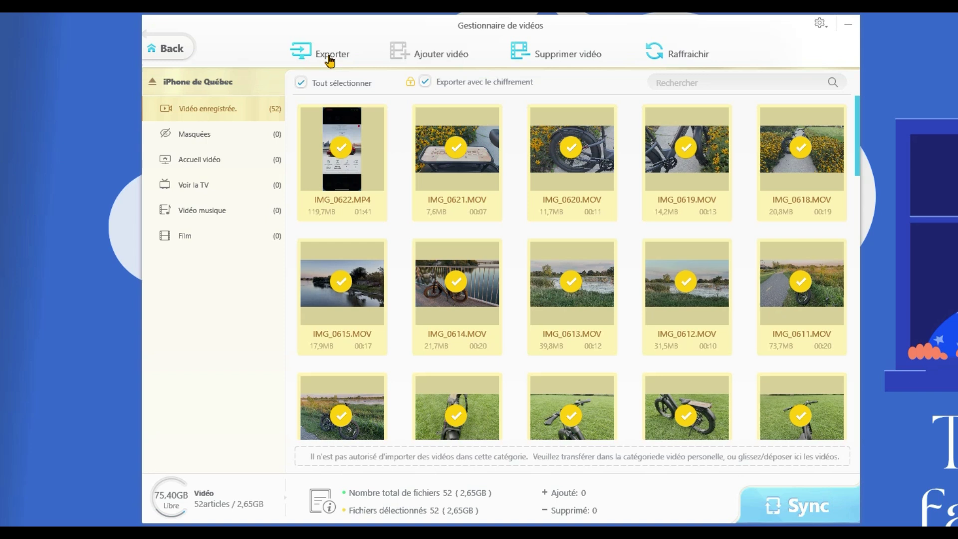
left_click(427, 83)
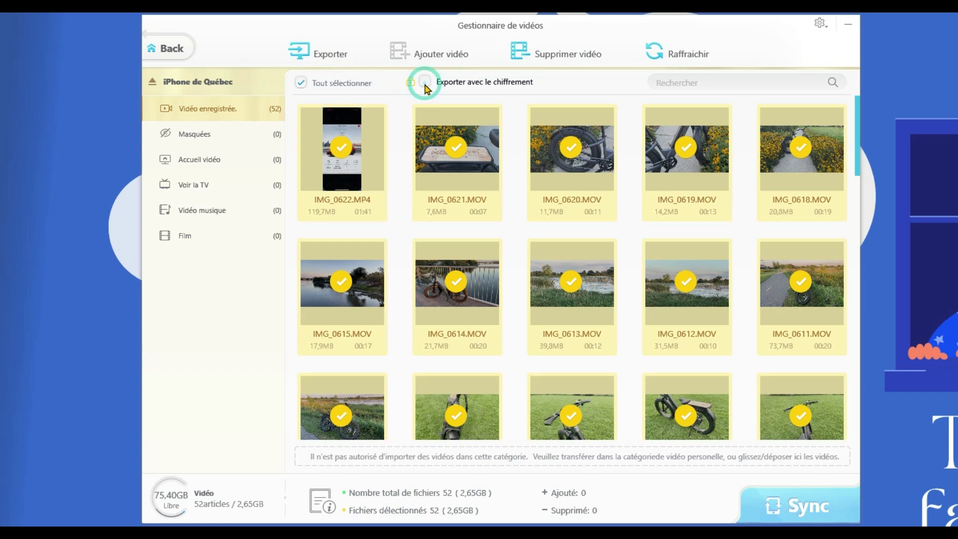
left_click(343, 53)
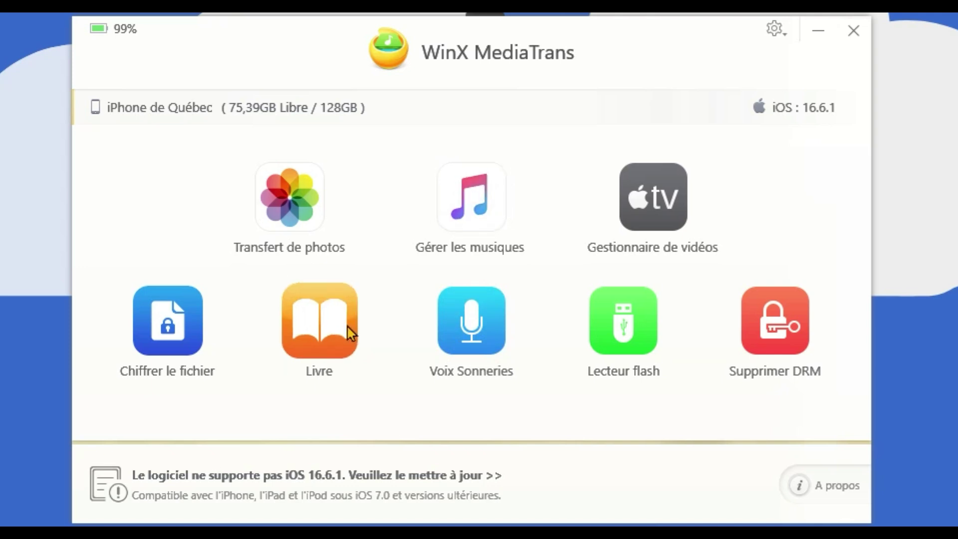
In the book module, add Toyota Prius_Prime_SE_2023.pdf from the PDF folder and sync it to the iPhone
left_click(319, 333)
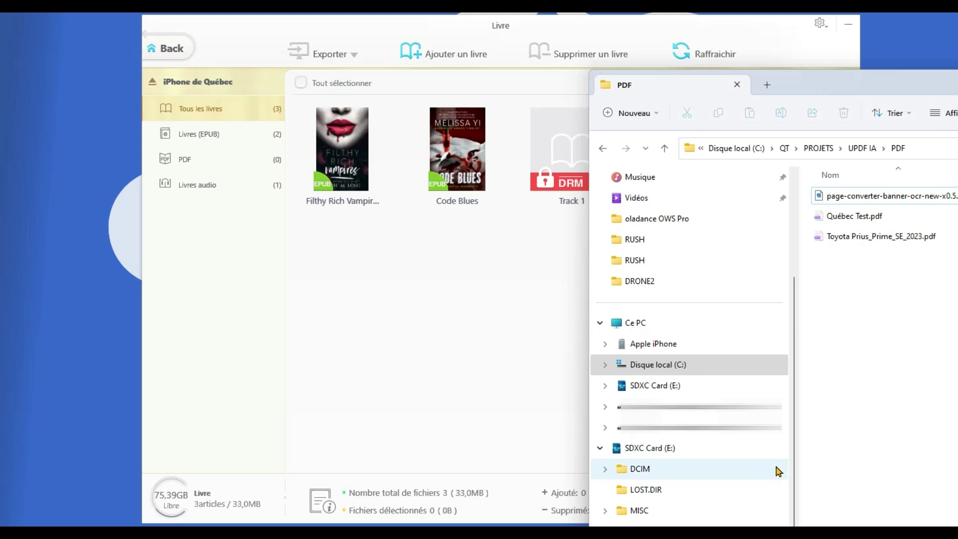
left_click_drag(907, 239, 424, 272)
left_click(403, 379)
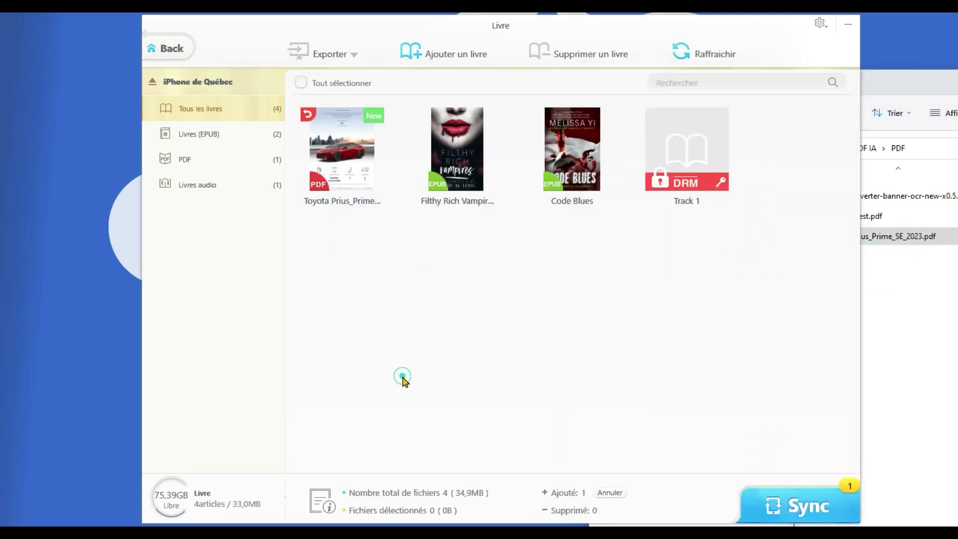
left_click(800, 511)
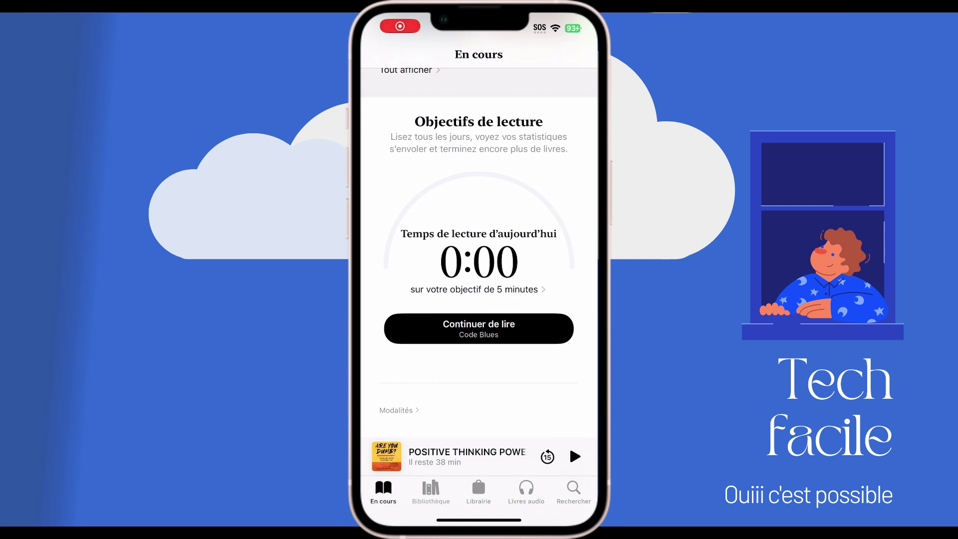
In the iPhone's Books library, open the transferred Toyota Prius Prime PDF and look through its pages
left_click(431, 492)
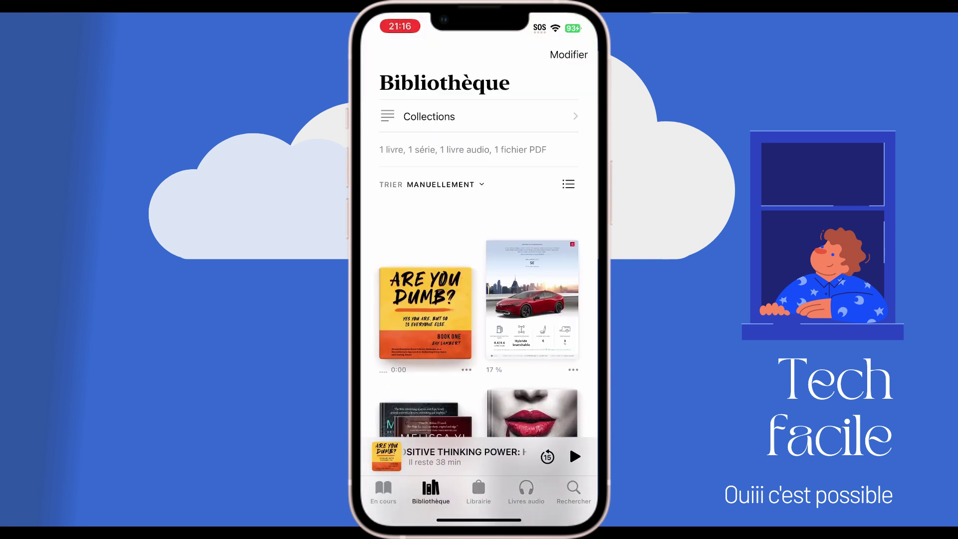
scroll(479, 320, "down", 3)
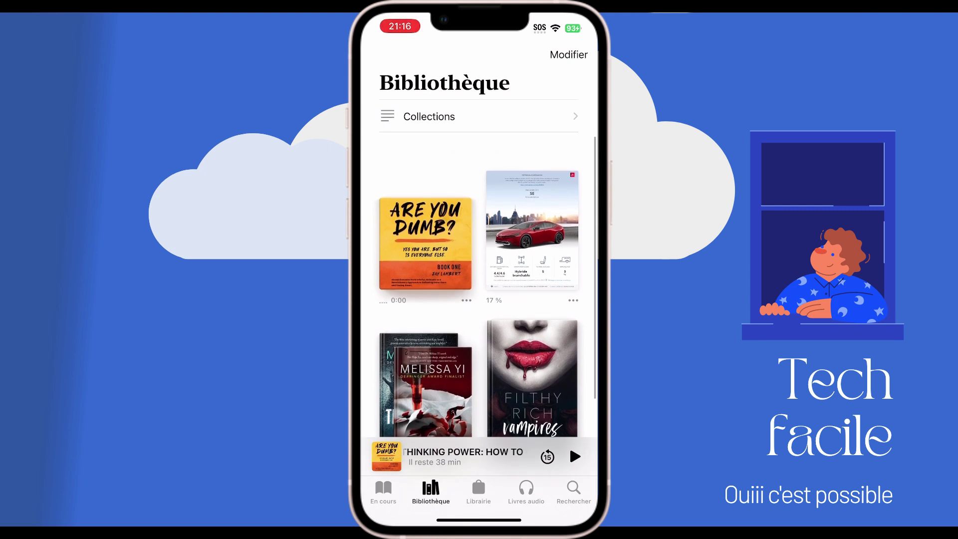
left_click(532, 221)
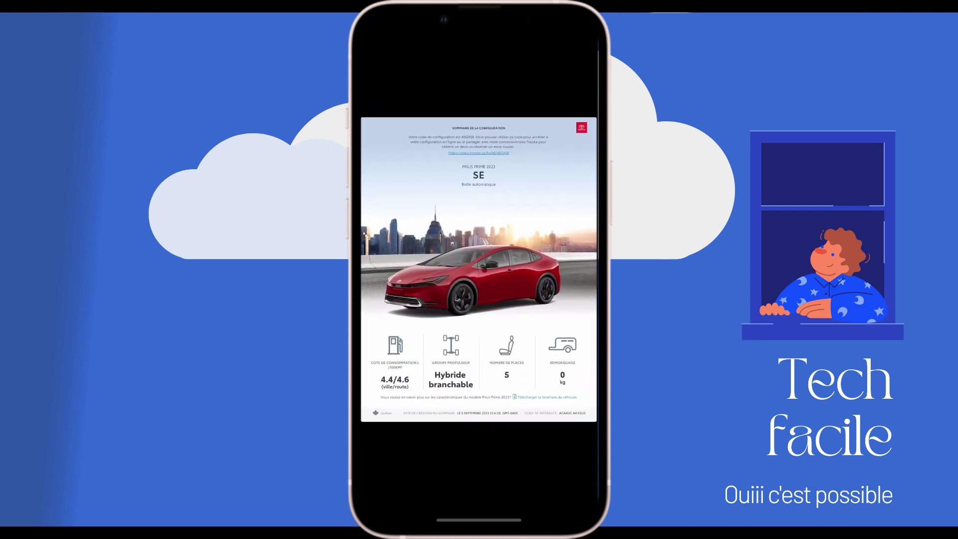
scroll(479, 269, "right", 5)
scroll(479, 270, "right", 5)
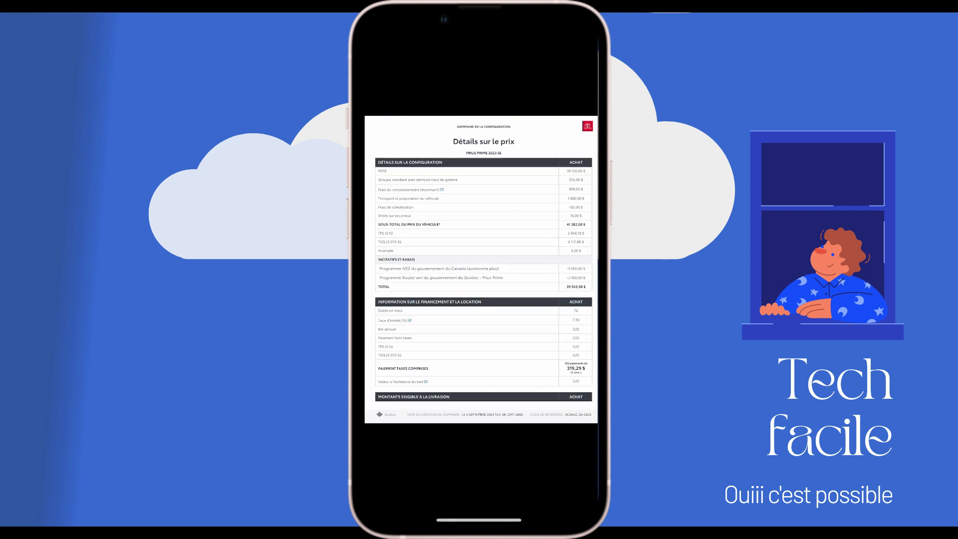